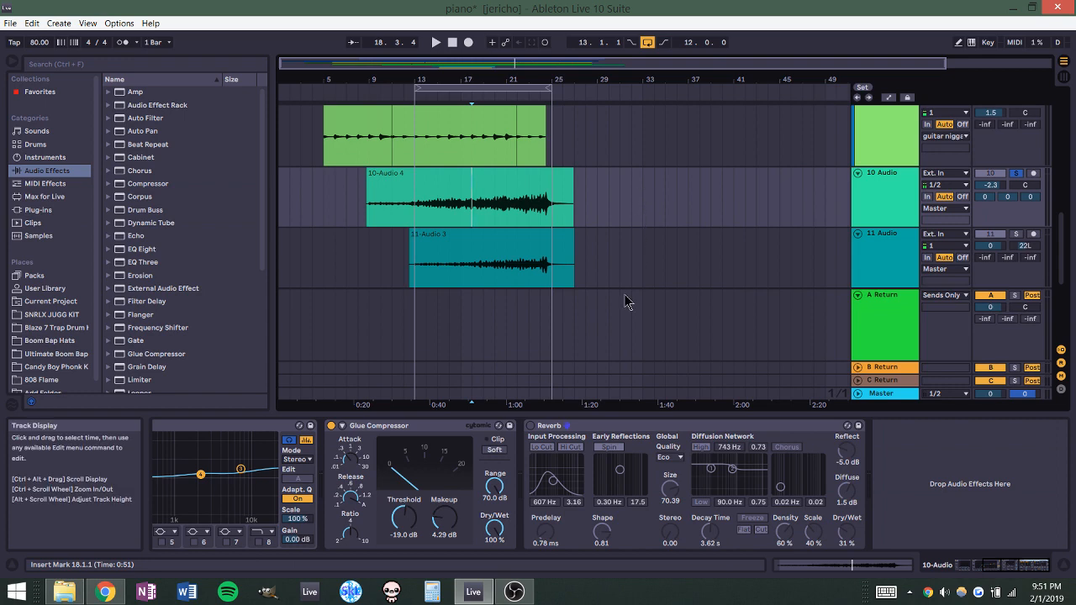
- Play the 10 Audio track from bar 16 with its Reverb switched off
left_click(643, 428)
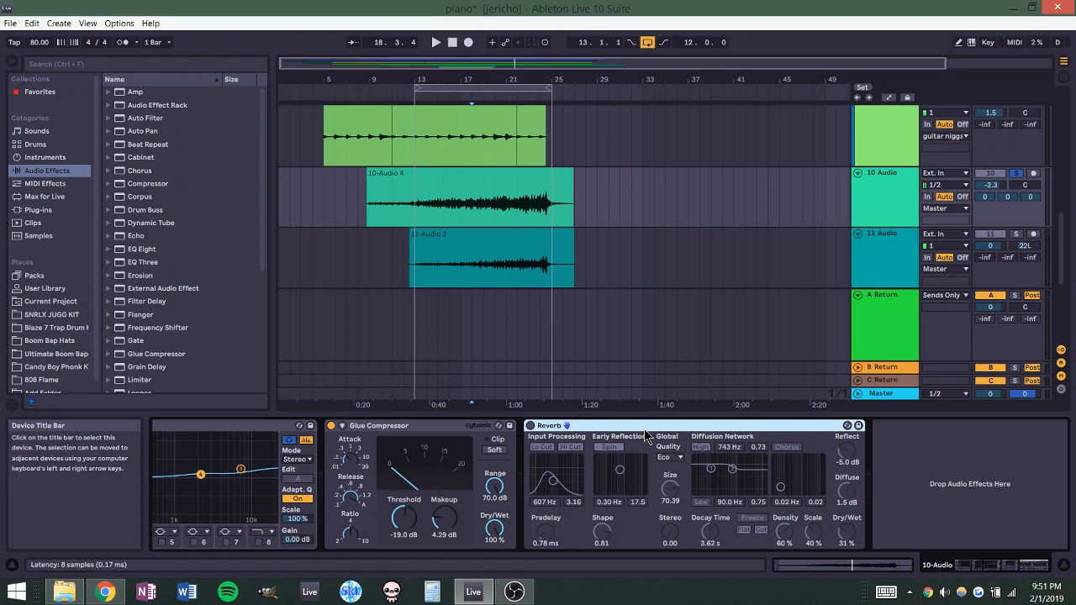
left_click(450, 209)
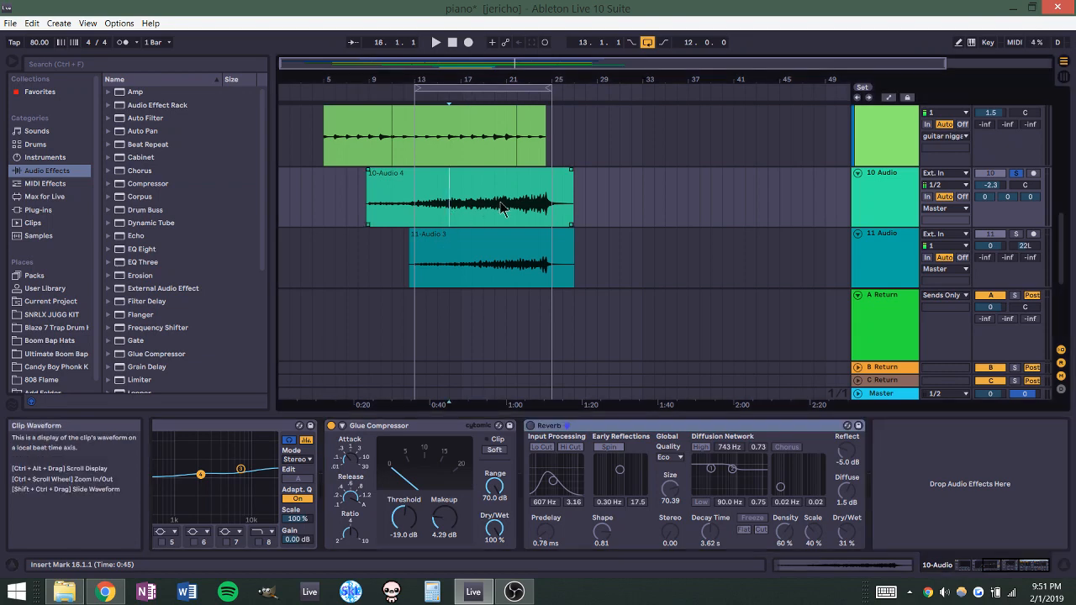
left_click(448, 235)
key("space")
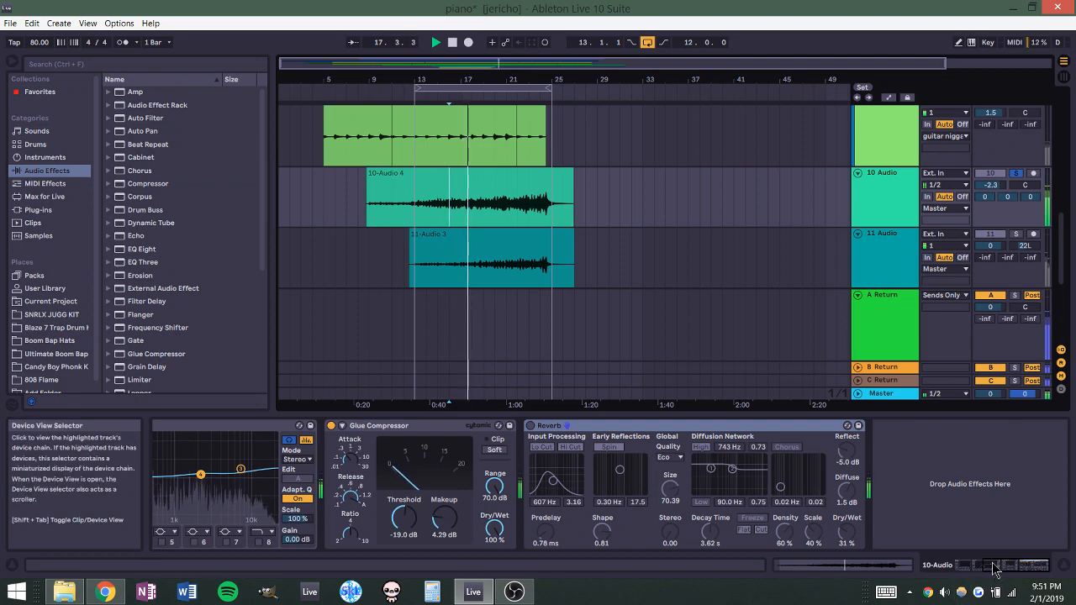
key("space")
- Turn on the Reverb on the 10 Audio track and play the passage with it
left_click(616, 430)
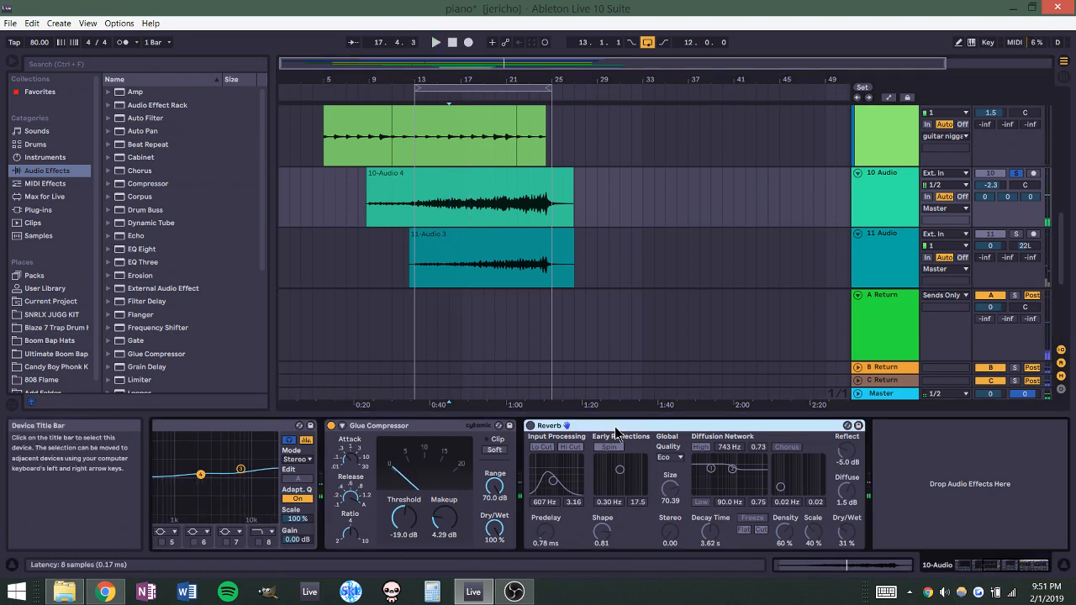
left_click(530, 426)
key("space")
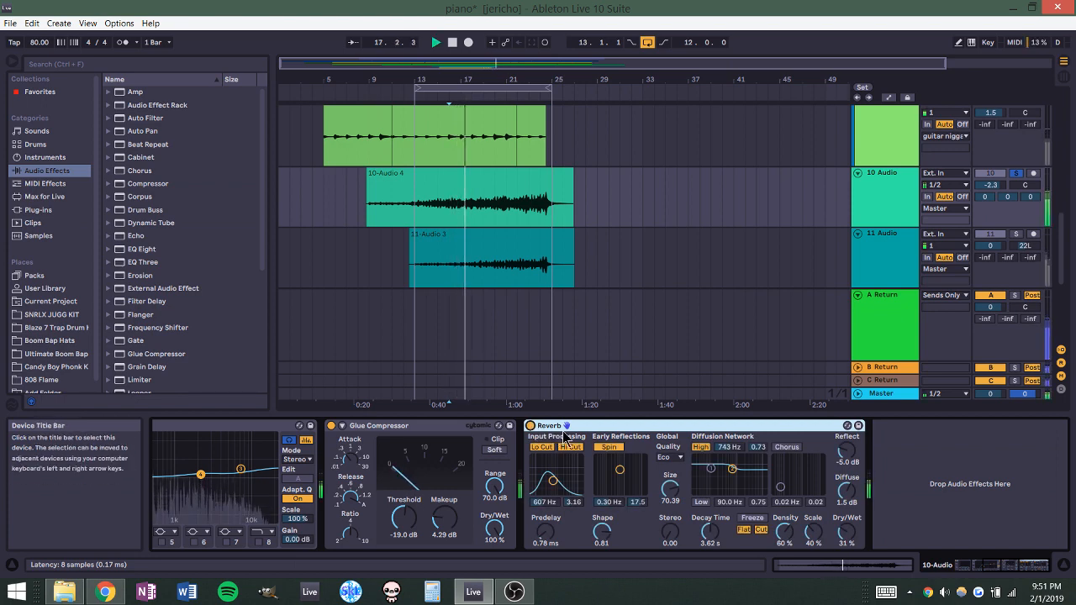
key("space")
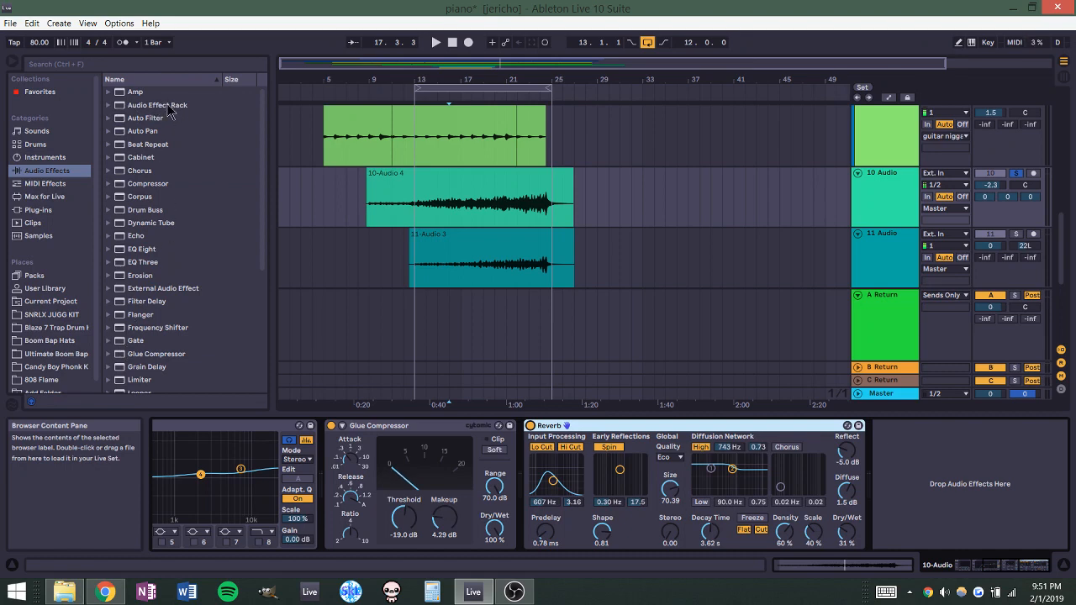
- Add an Audio Effect Rack to the 10 Audio track and place it between the Glue Compressor and the Reverb
left_click(66, 172)
left_click_drag(166, 112, 507, 217)
left_click(949, 427)
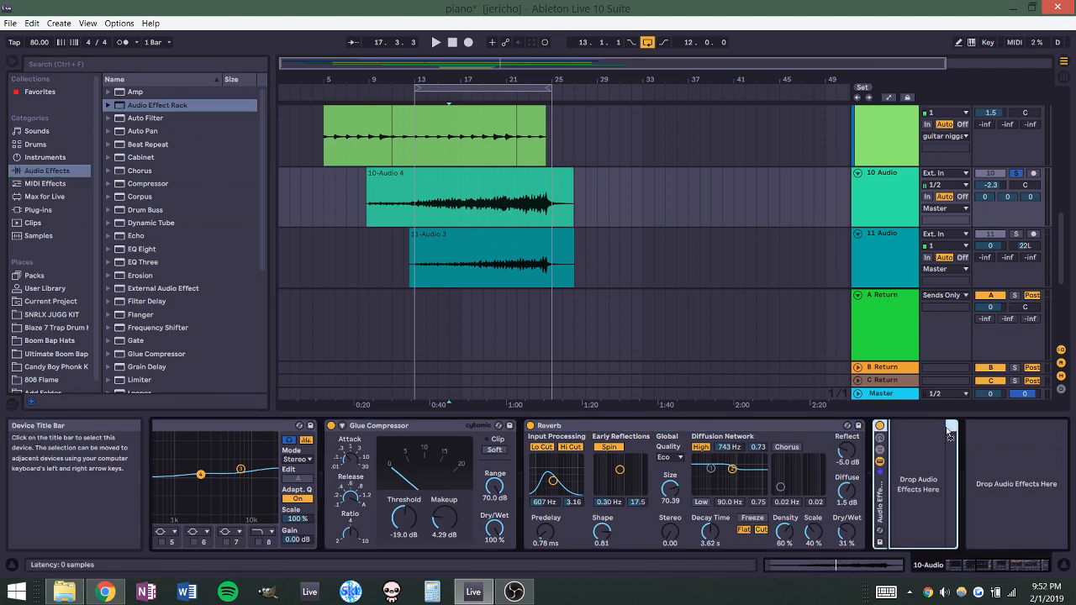
left_click_drag(950, 426, 601, 440)
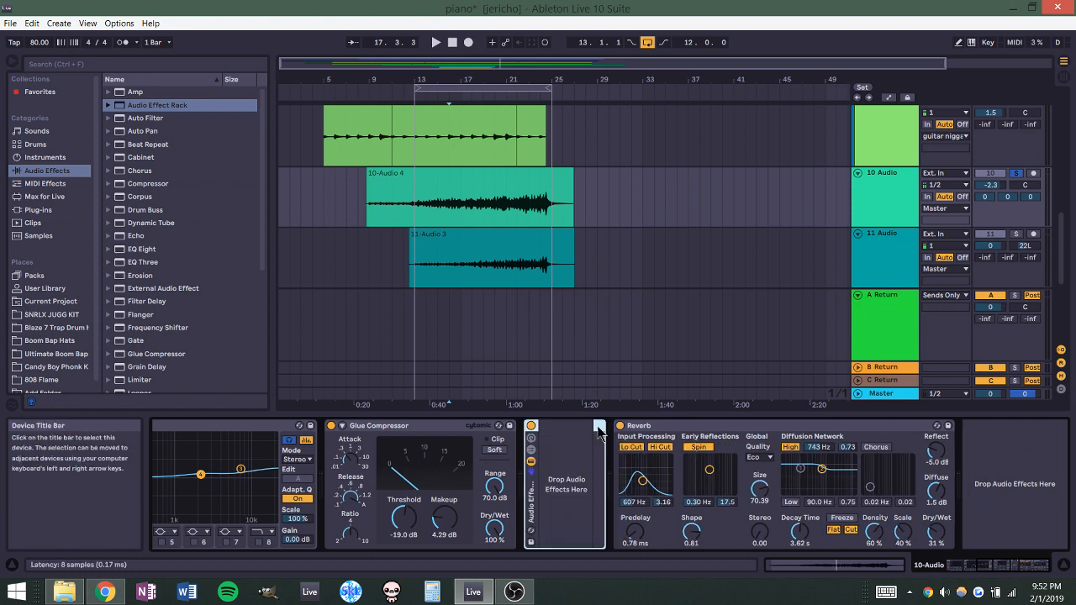
- Move the Reverb into the Audio Effect Rack and show the rack's chain list
left_click(568, 442)
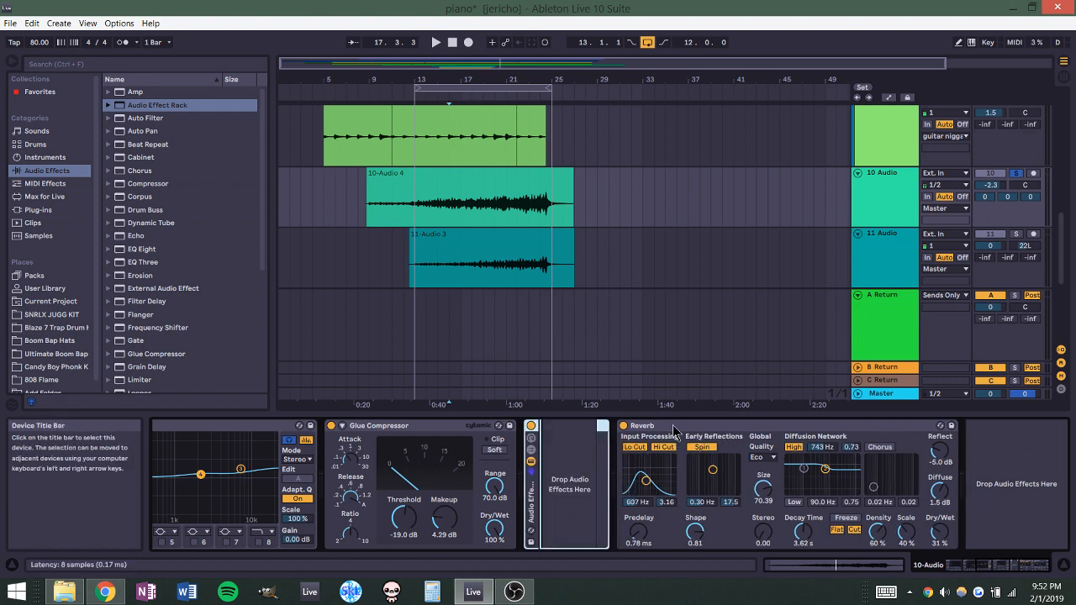
left_click_drag(673, 430, 603, 445)
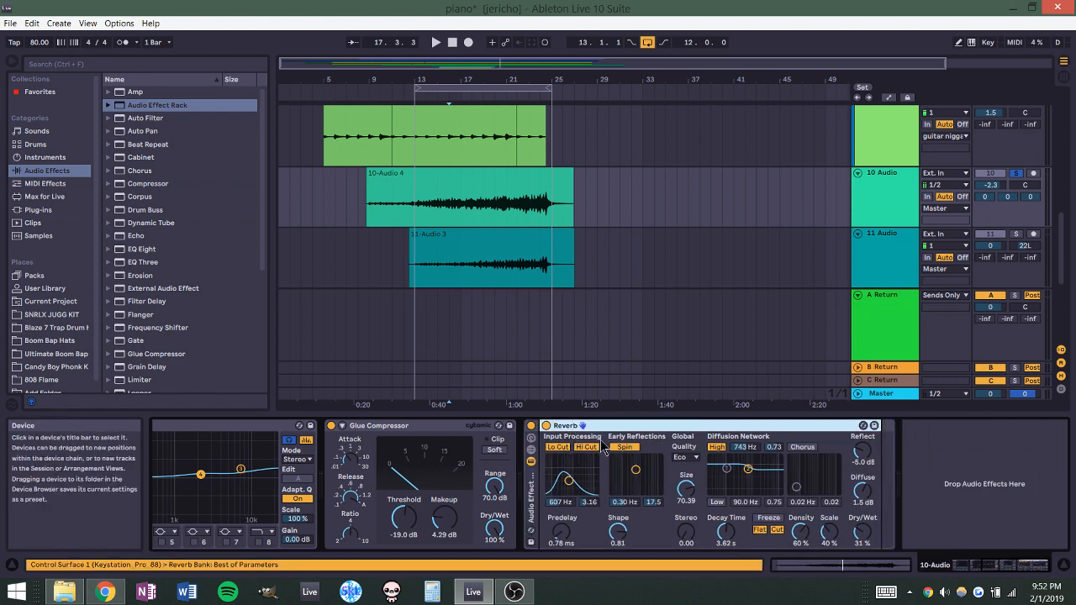
left_click(531, 455)
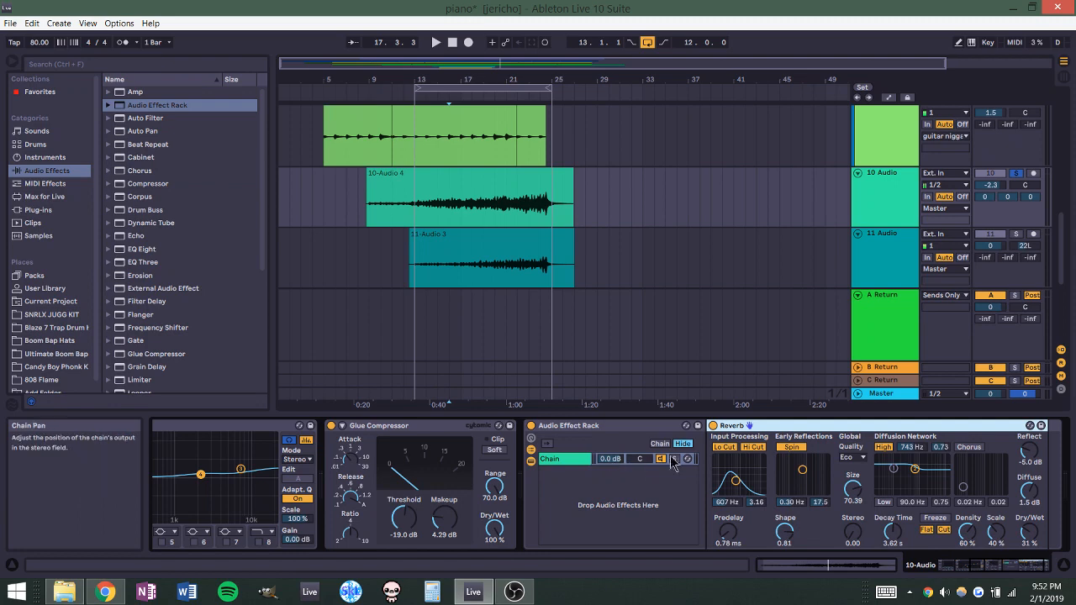
- Duplicate the rack's Reverb chain twice to make three parallel chains, playing the track between changes
key("space")
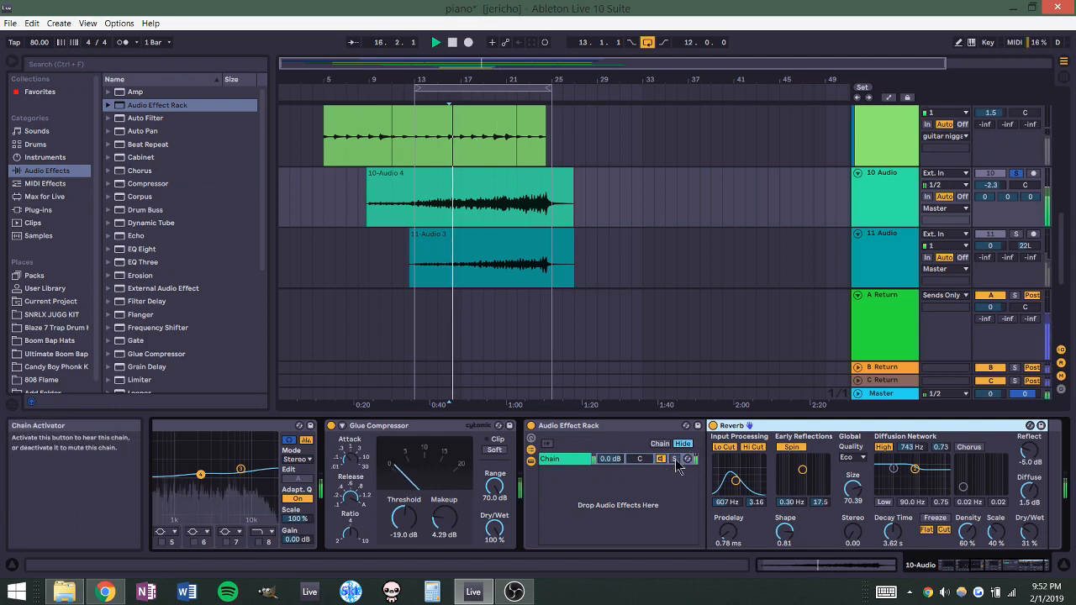
mouse_move(610, 458)
left_mouse_down()
mouse_move(610, 538)
mouse_move(610, 460)
left_mouse_up()
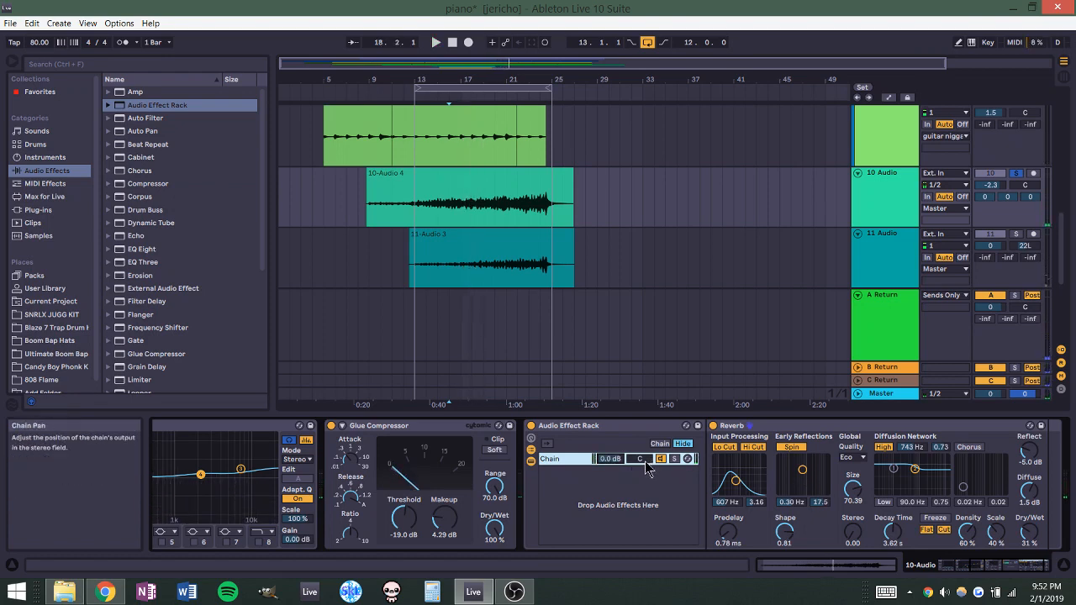
right_click(578, 462)
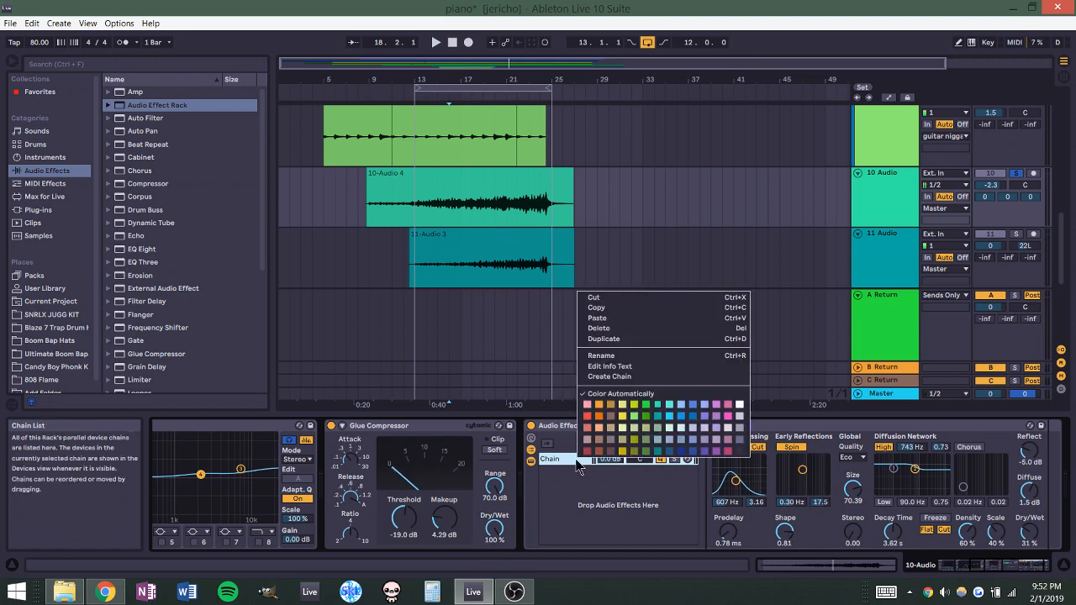
left_click(613, 339)
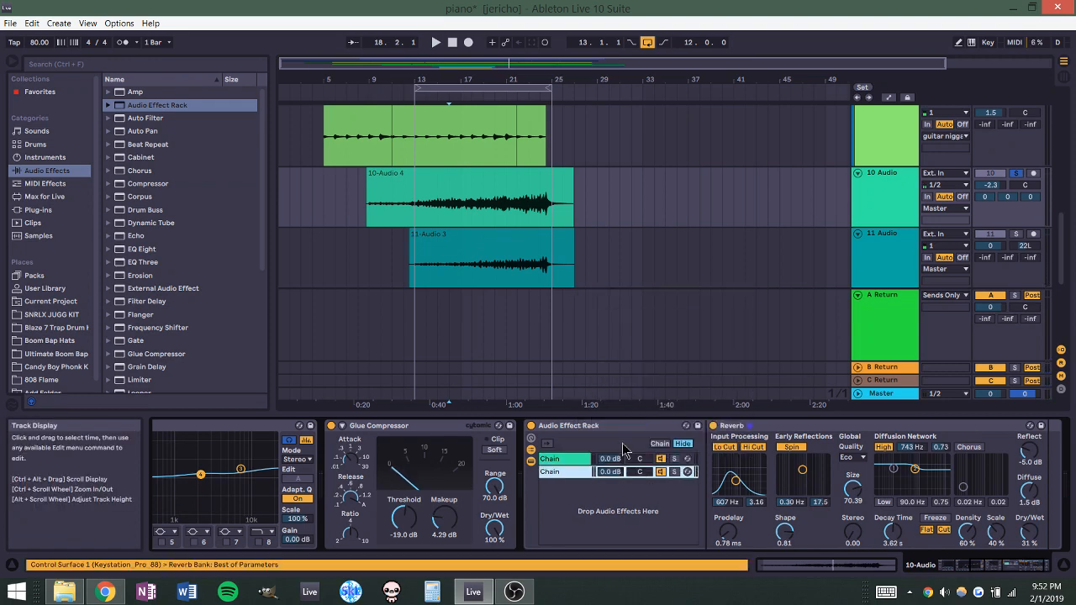
key("space")
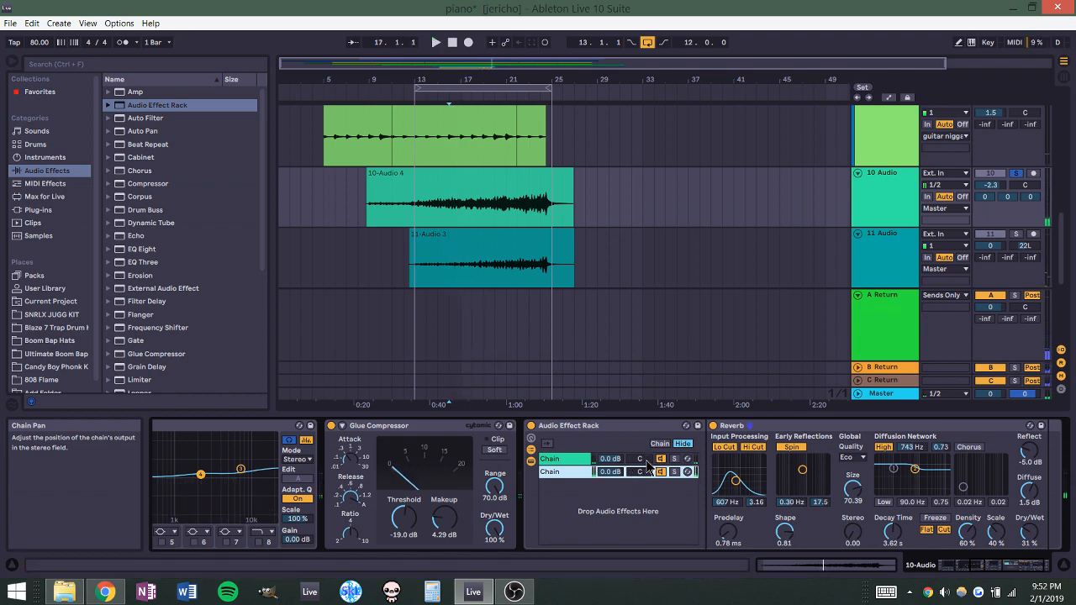
right_click(576, 476)
left_click(626, 351)
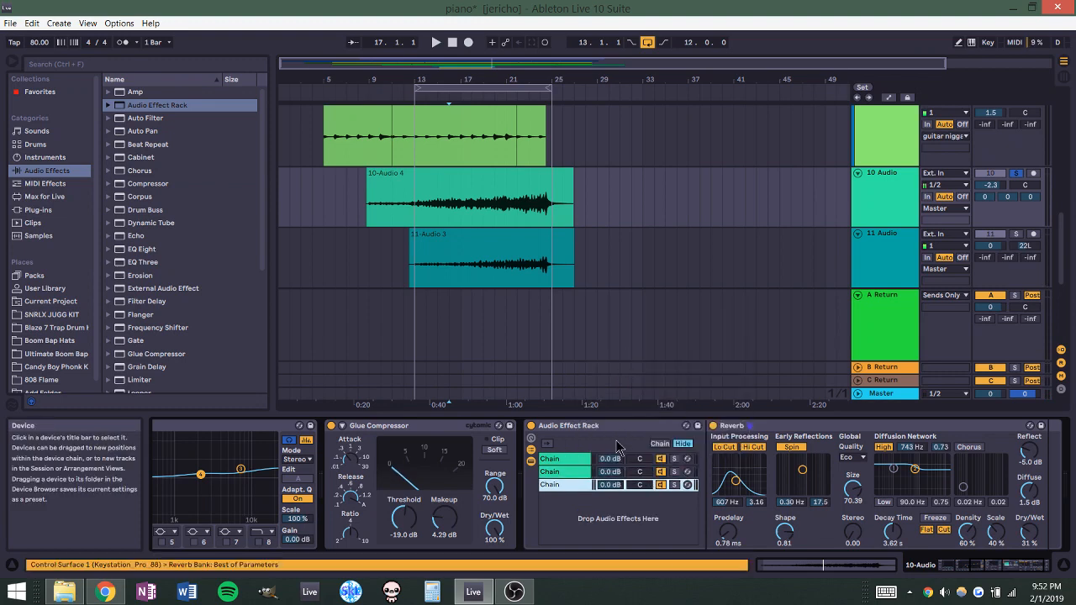
- Delete the Reverb from the first chain so that it carries the dry signal
left_click(574, 457)
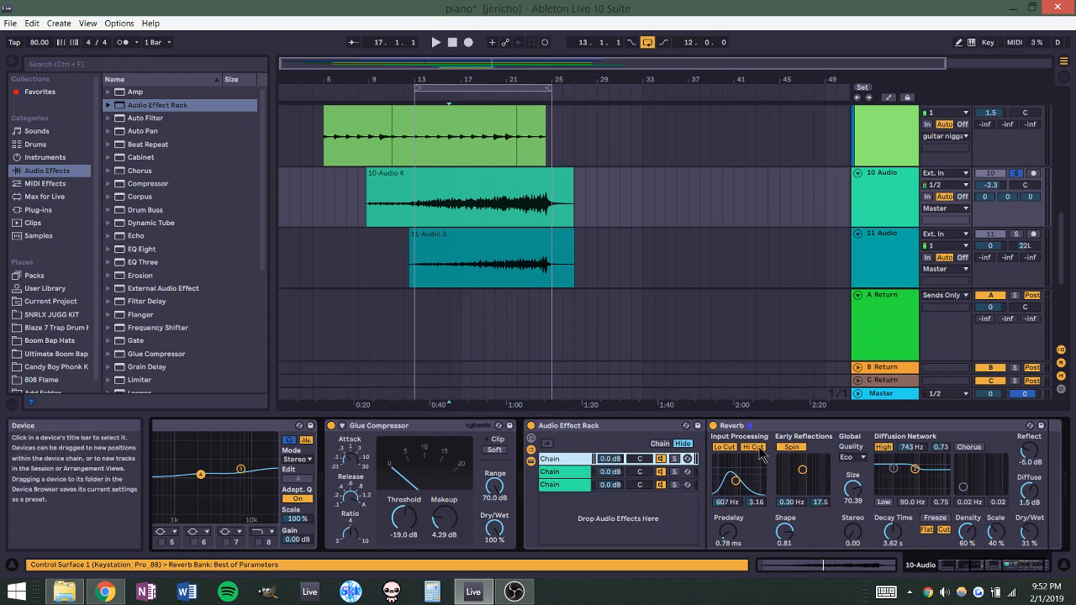
left_click(713, 425)
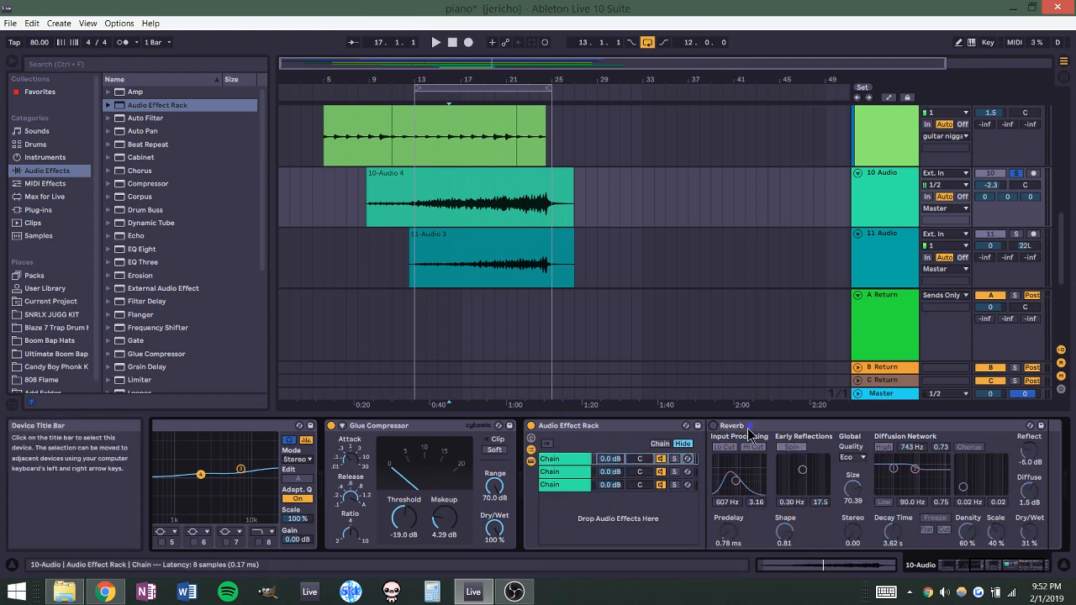
left_click(748, 429)
key("Delete")
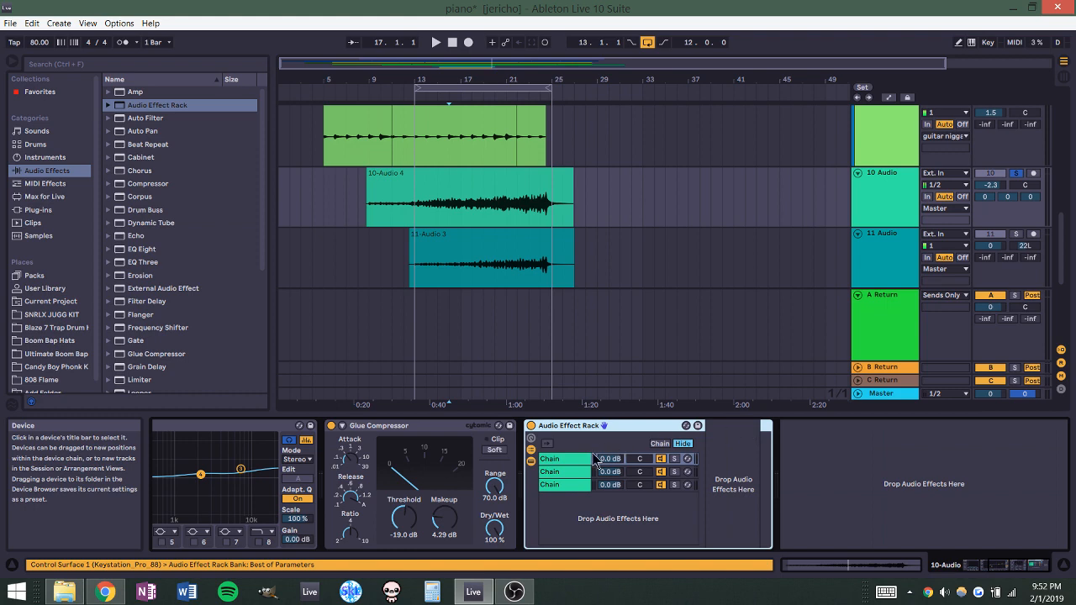
- Solo the first chain and play the track to hear only the dry signal
left_click(673, 461)
left_click(673, 459)
key("space")
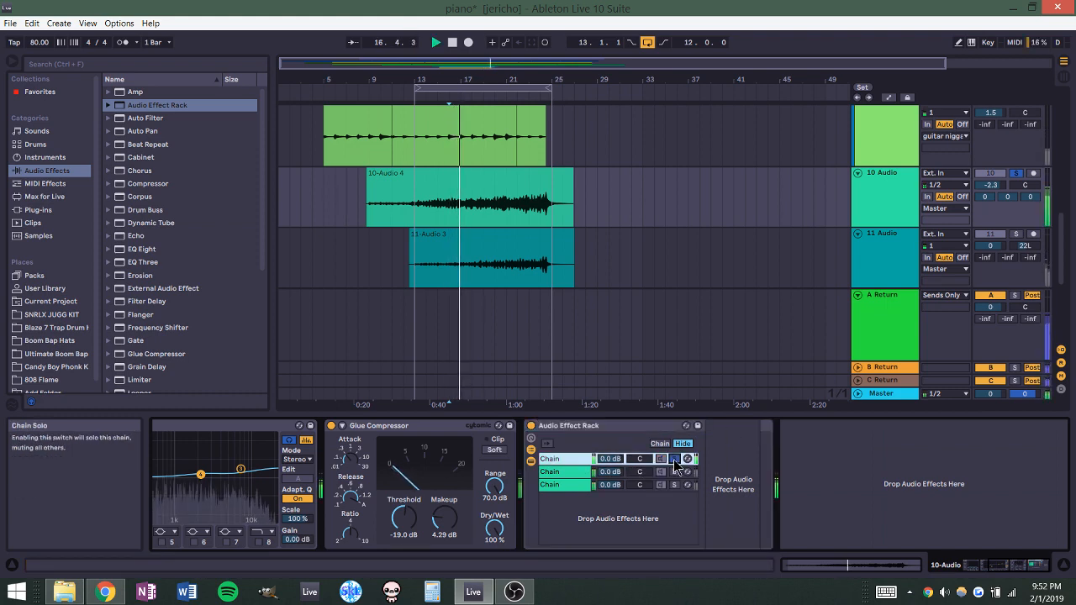
- Set the second chain's Reverb Dry/Wet to 100% and pan the chain to 50L, playing it soloed
left_click(563, 472)
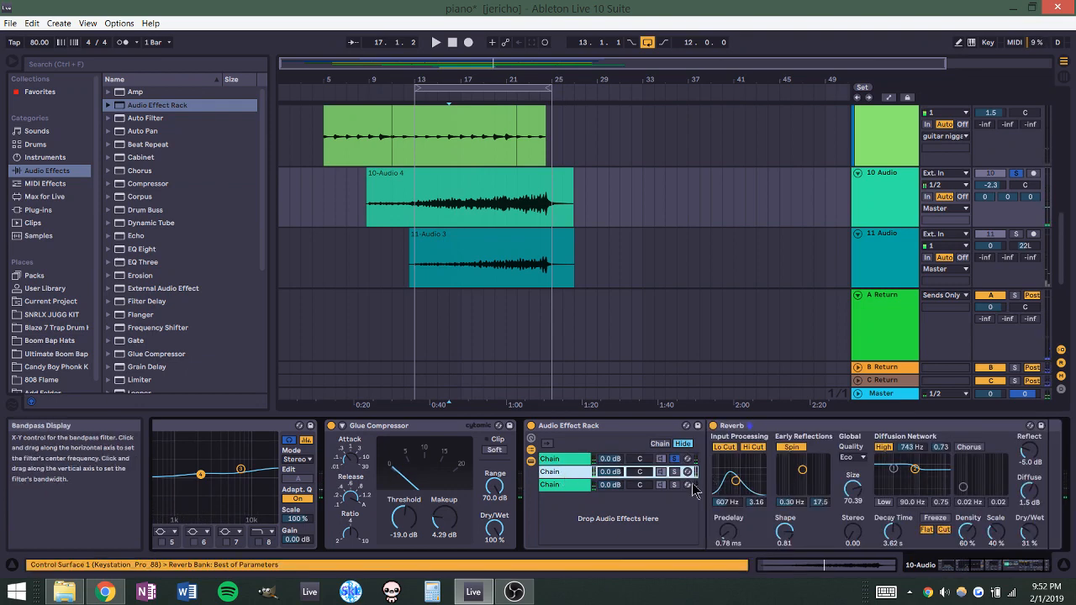
left_click(1028, 536)
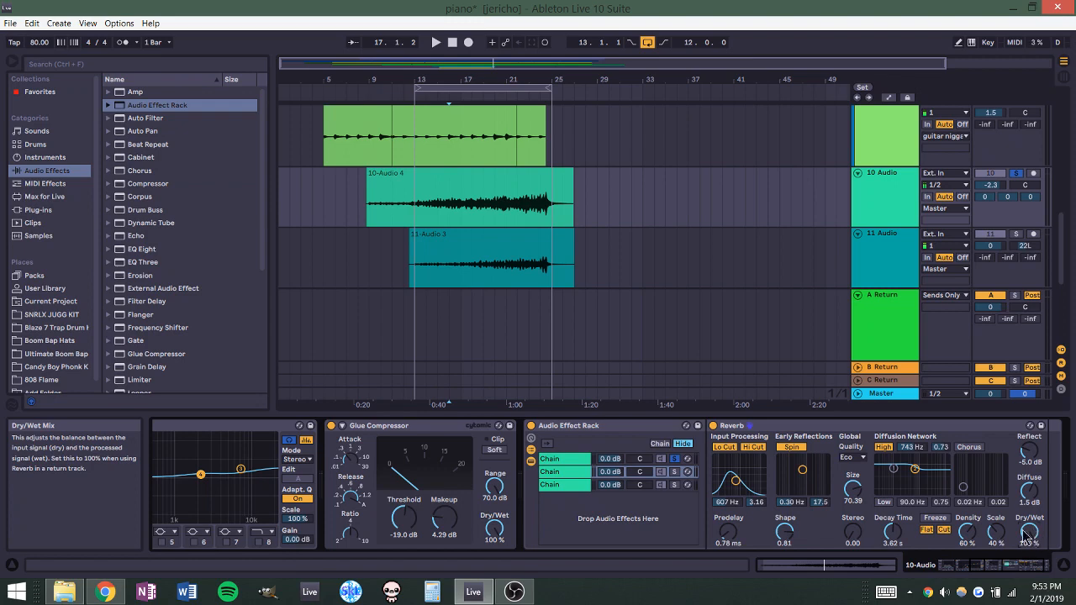
left_click(639, 472)
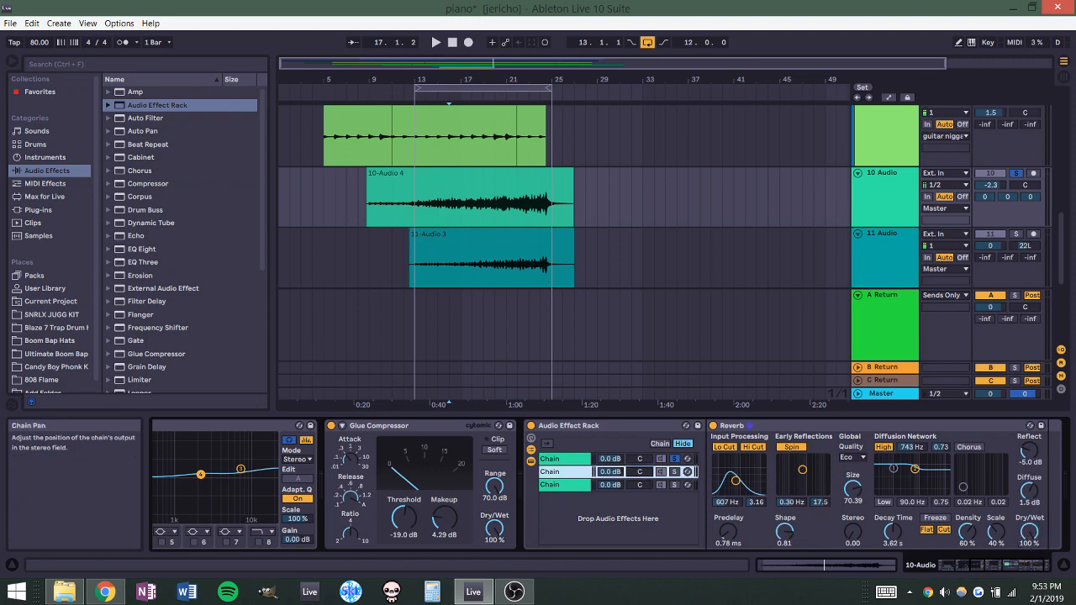
key("space")
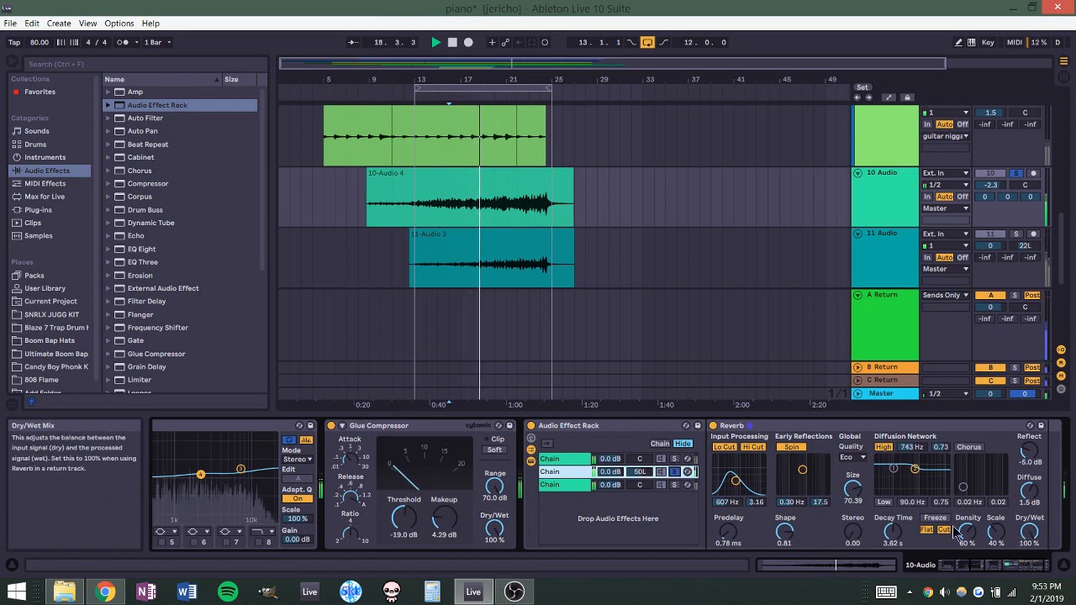
key("space")
- Pan the third chain to 50R and set its Reverb to 100% Dry/Wet, Size 24.84 and Decay Time 1.02 s
left_click(578, 487)
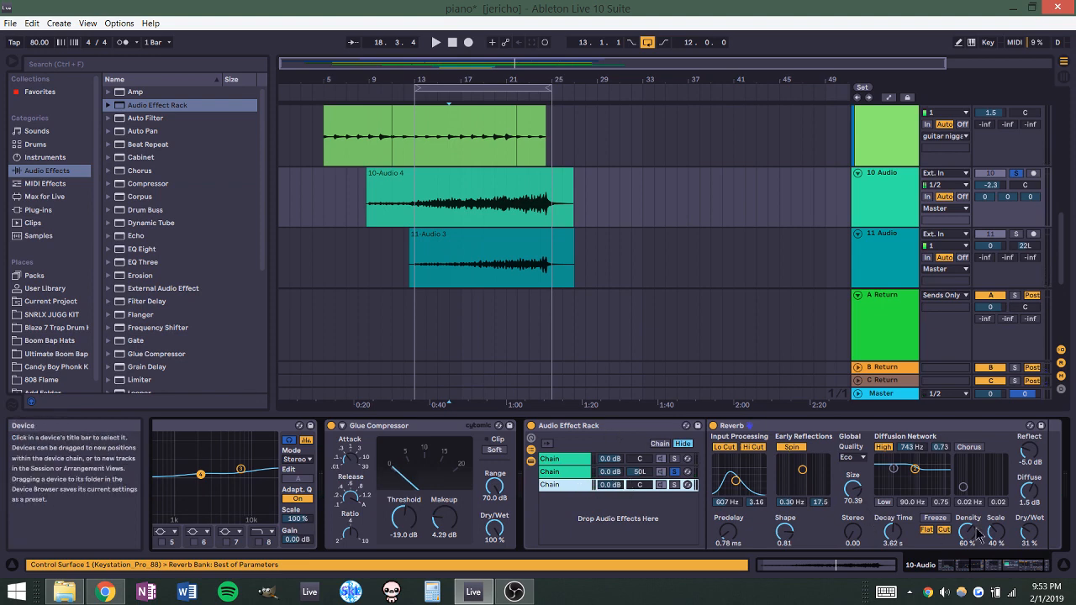
left_click_drag(1030, 540, 1030, 513)
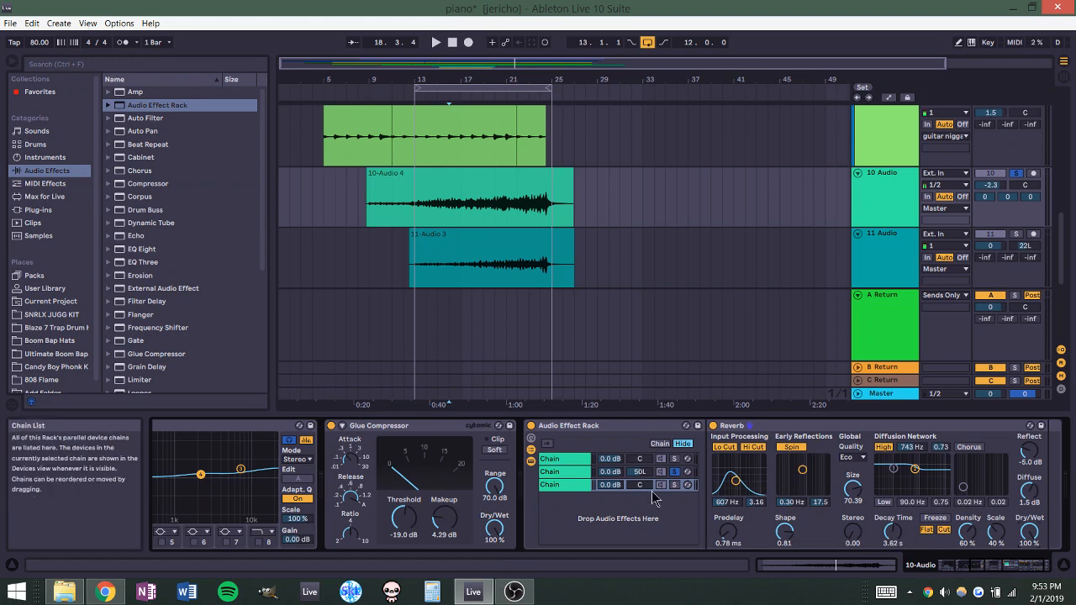
left_click_drag(639, 484, 639, 473)
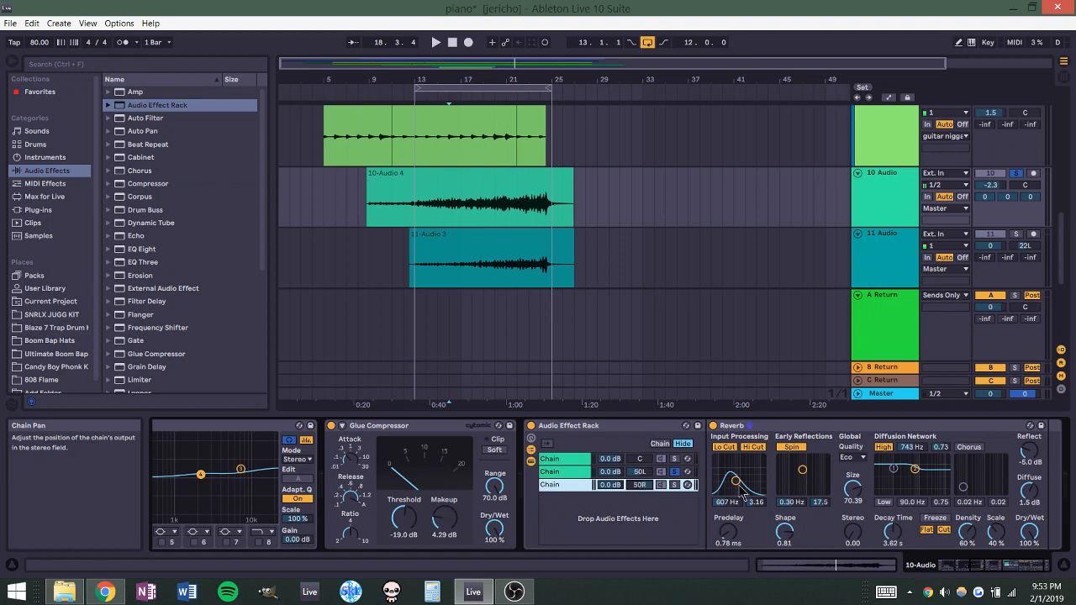
left_click(894, 536)
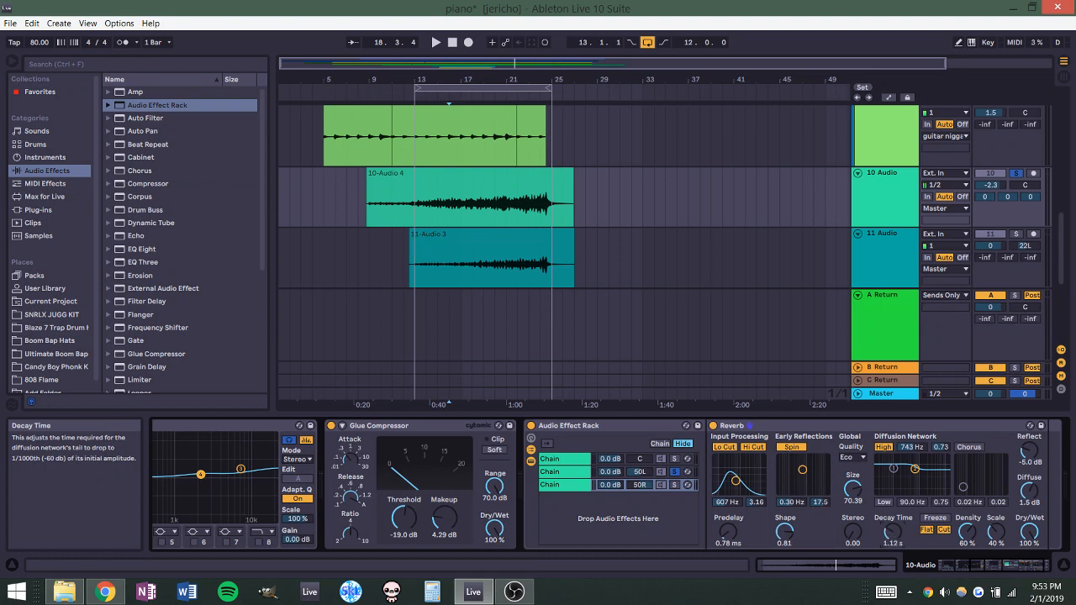
left_click_drag(852, 489, 889, 536)
- Play the third, second and first chains soloed one after another to compare their sound
left_click(675, 487)
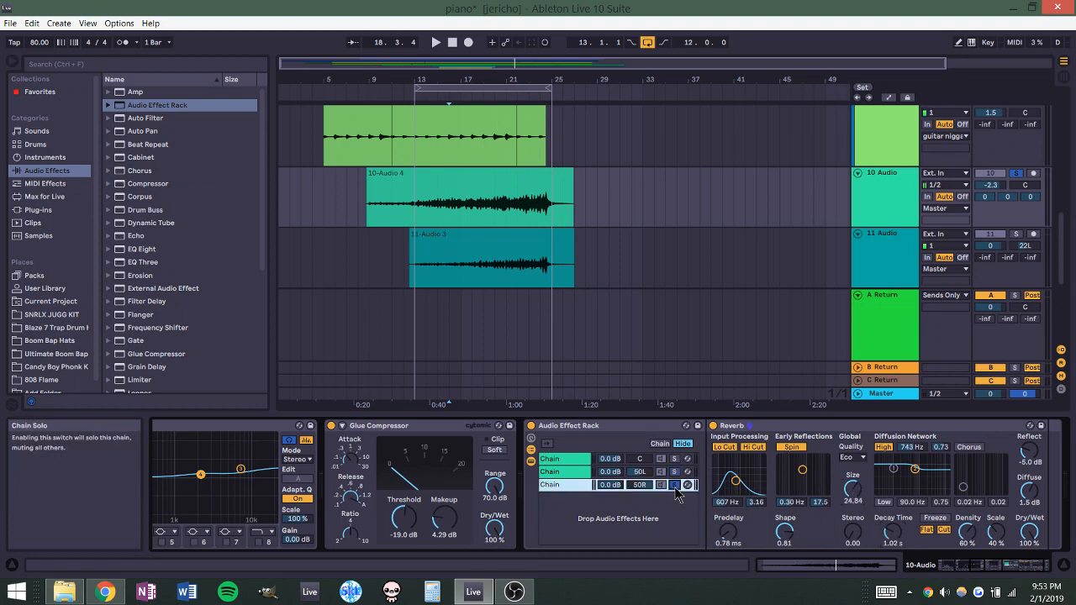
key("space")
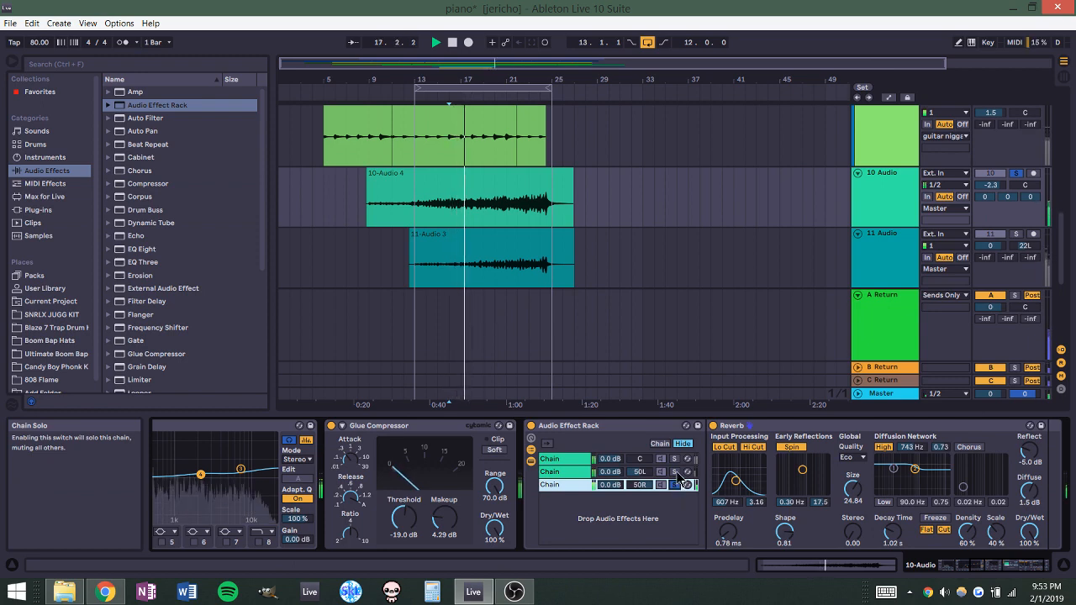
left_click(678, 473)
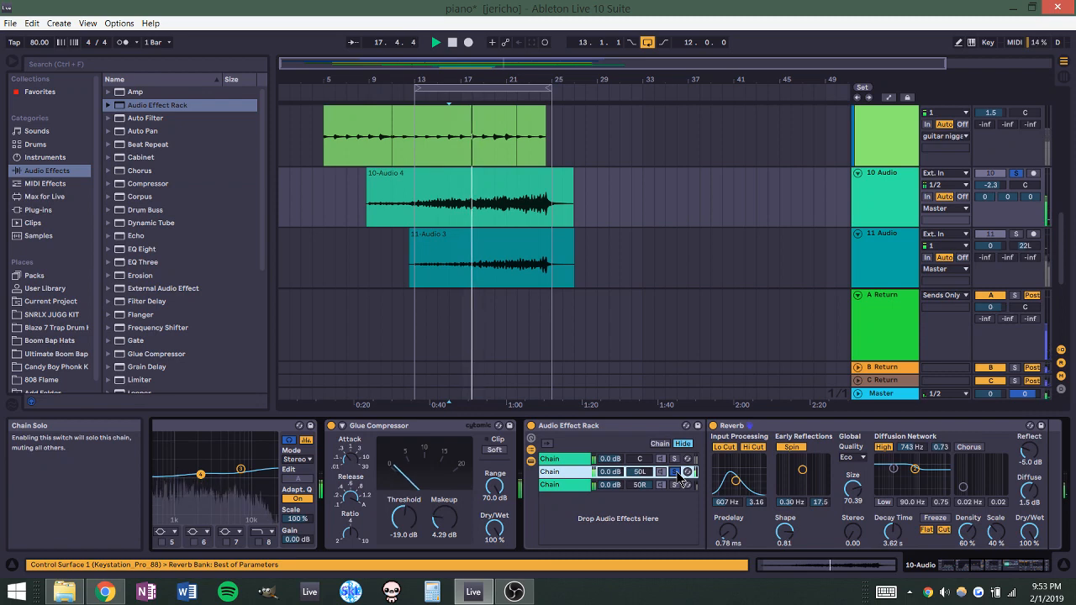
key("space")
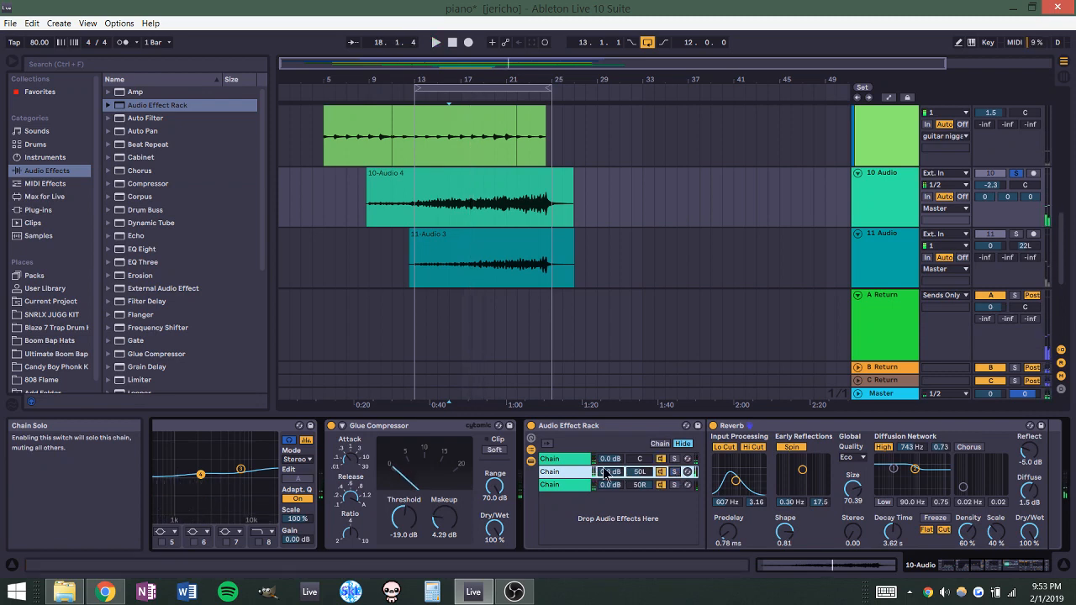
left_click(675, 459)
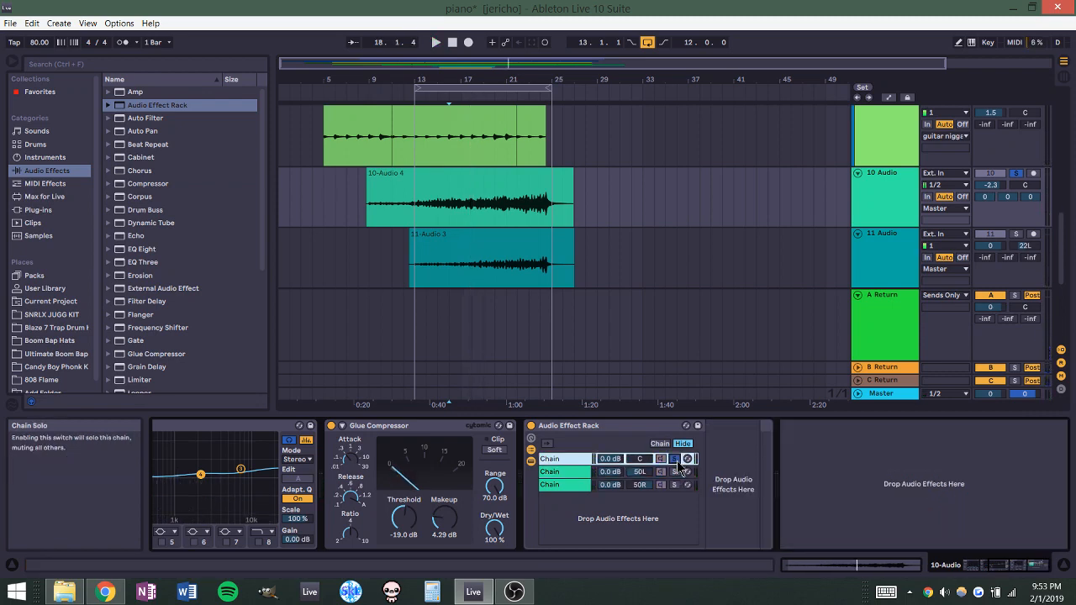
key("space")
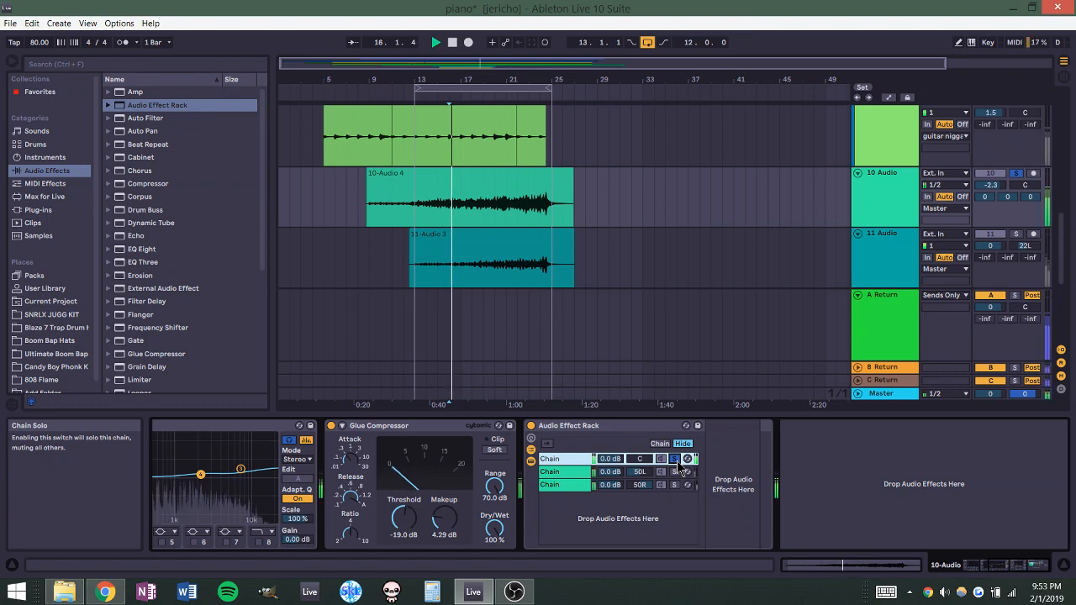
key("space")
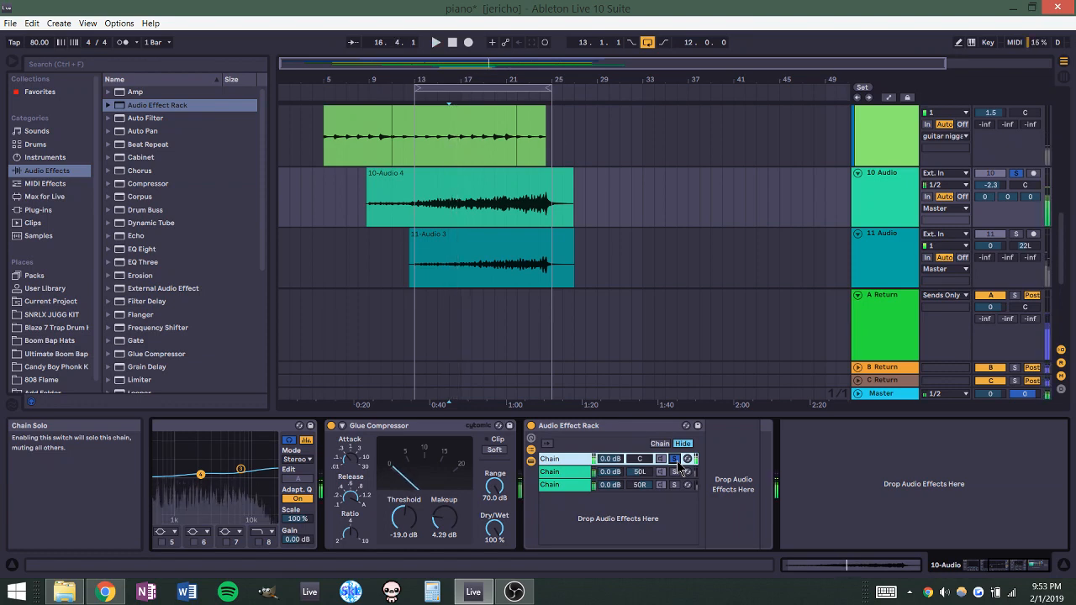
- Turn off the first chain's solo and play all three chains together
left_click(675, 461)
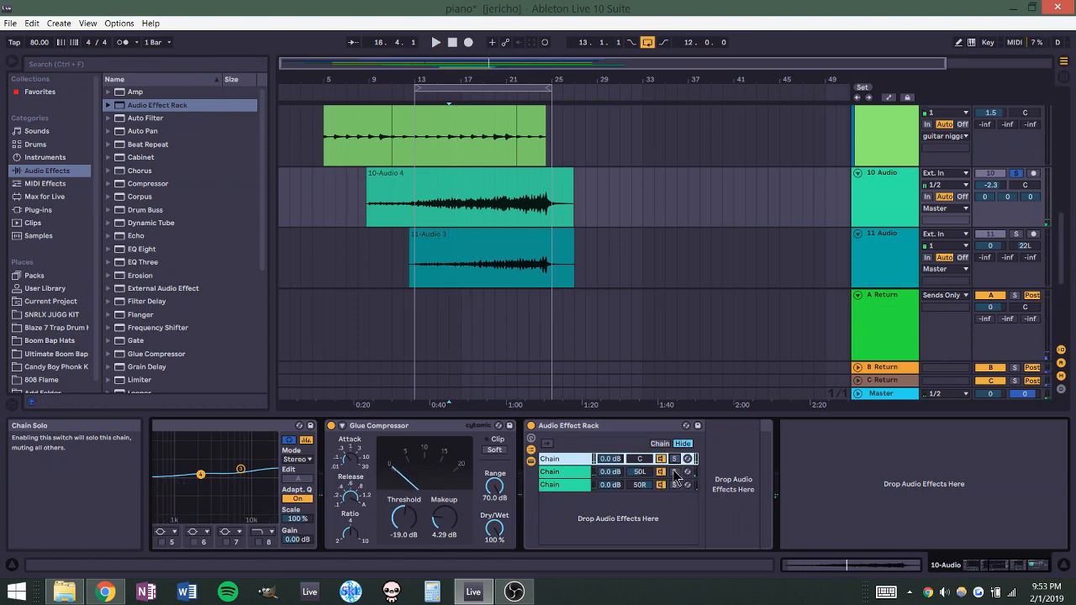
key("space")
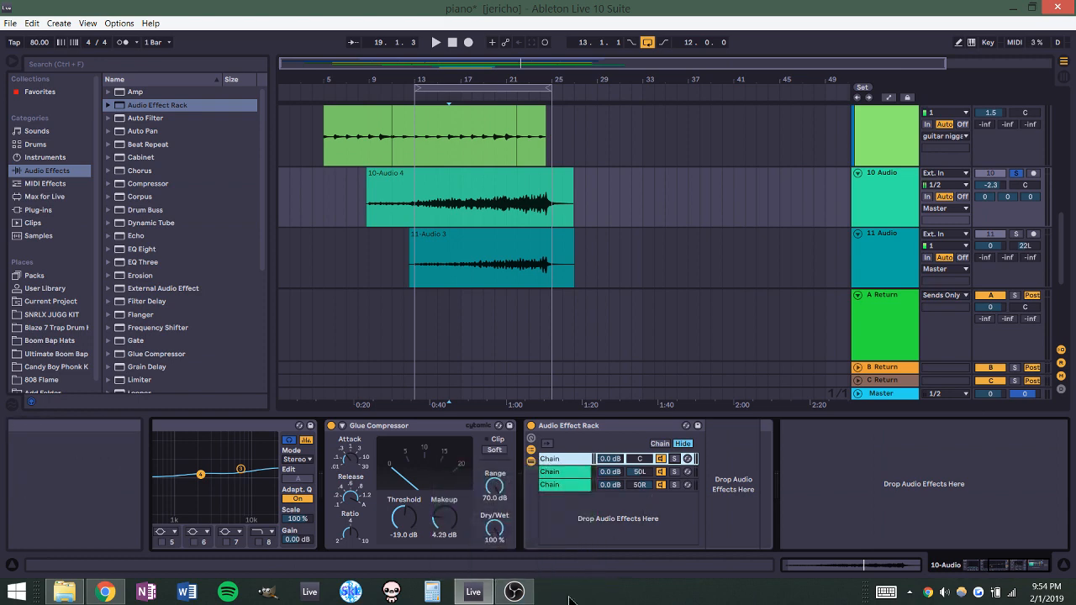
left_click(514, 592)
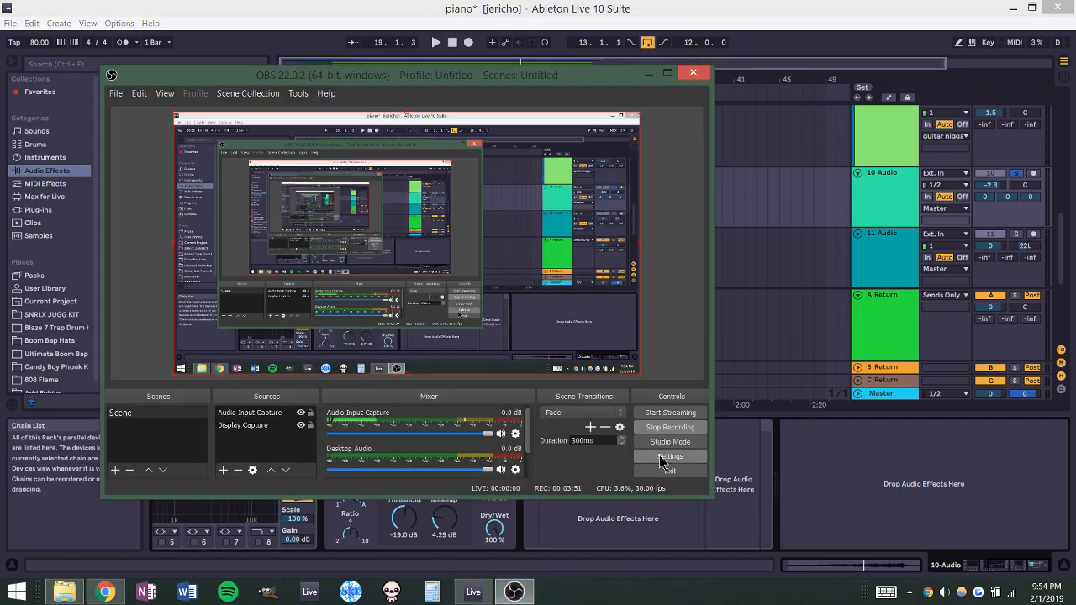